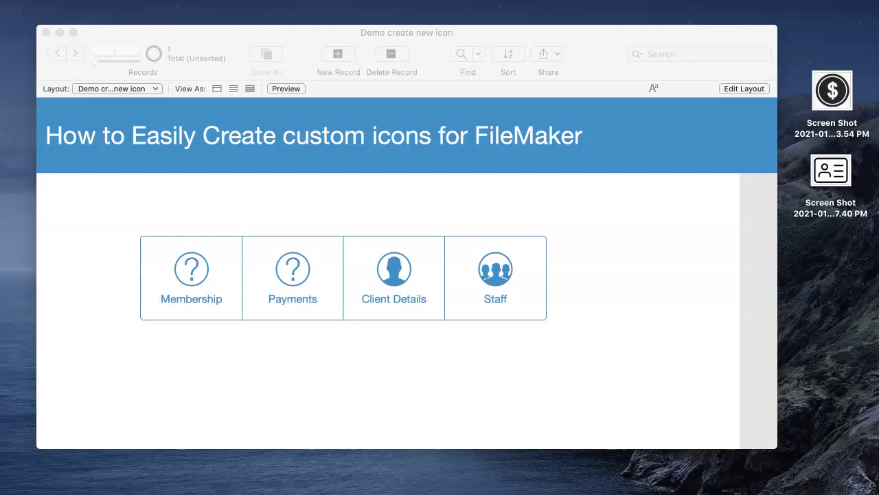
# - Switch to the Picsvg page in the browser and upload the desktop image "Screen Shot 2021-01-08 at 8.23.54 PM" for conversion
pyautogui.moveTo(878, 211); pyautogui.dragTo(407, 31)
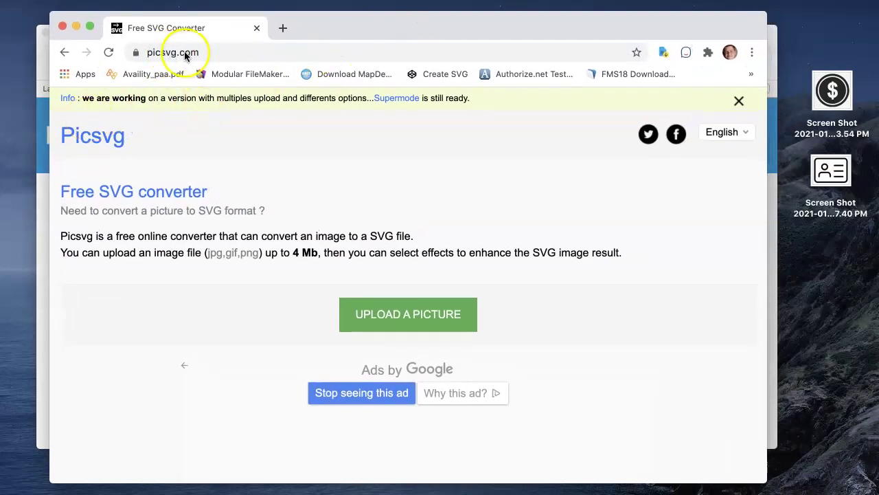
pyautogui.click(390, 318)
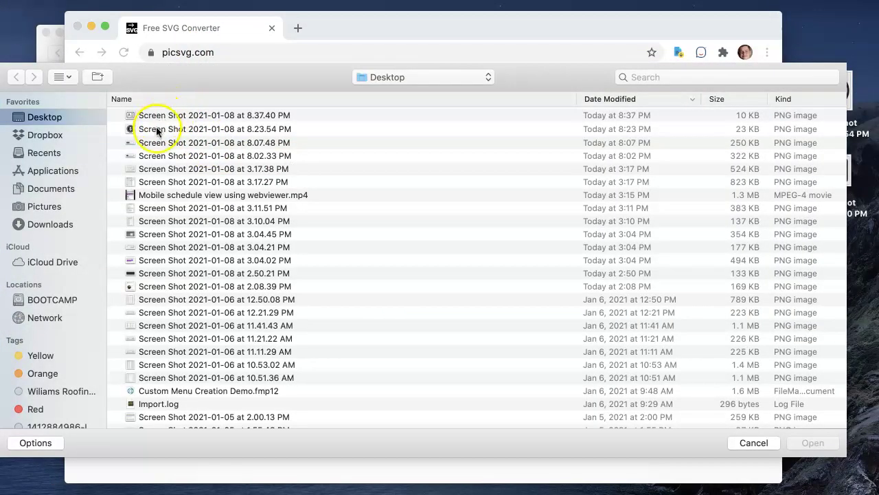
pyautogui.click(157, 130)
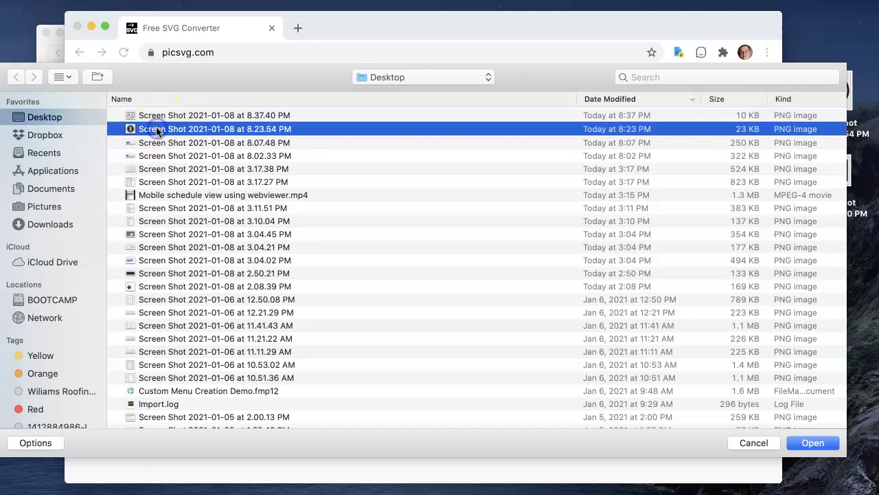
pyautogui.click(808, 444)
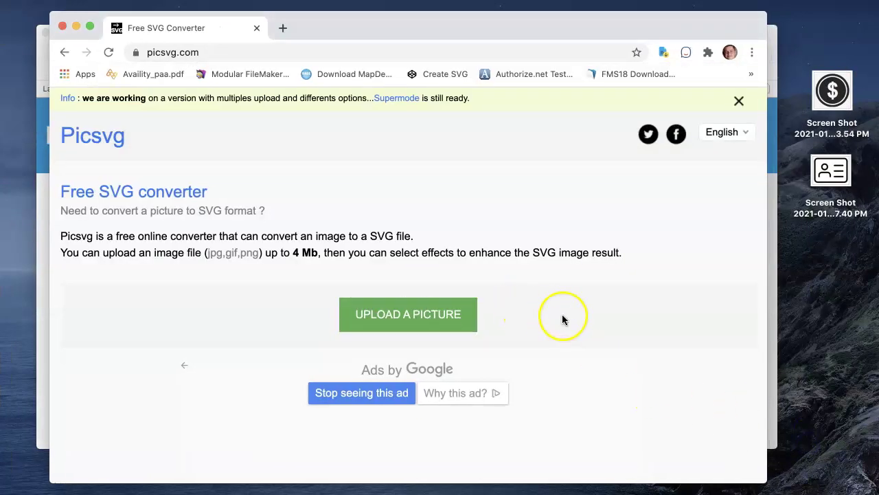
# - Try the Invert #4 filter on the converted dollar icon and replace it with Ready #1
pyautogui.scroll(-7, 538, 381)
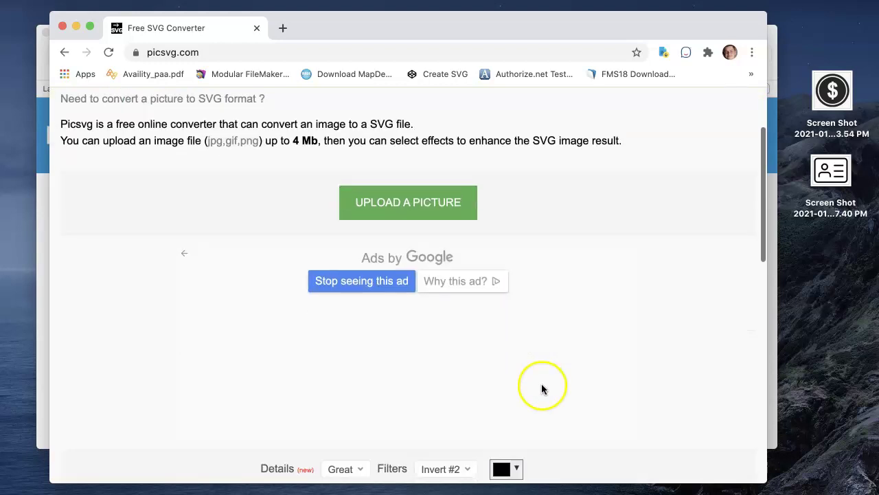
pyautogui.scroll(-1, 542, 386)
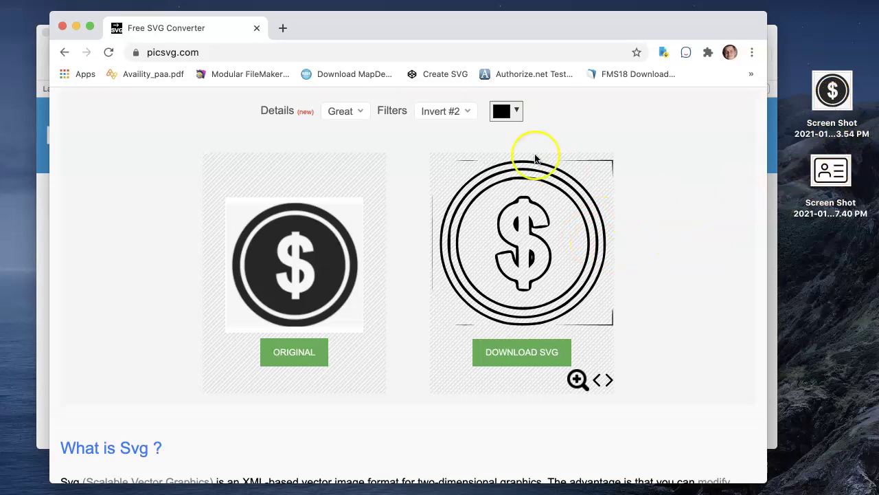
pyautogui.click(466, 115)
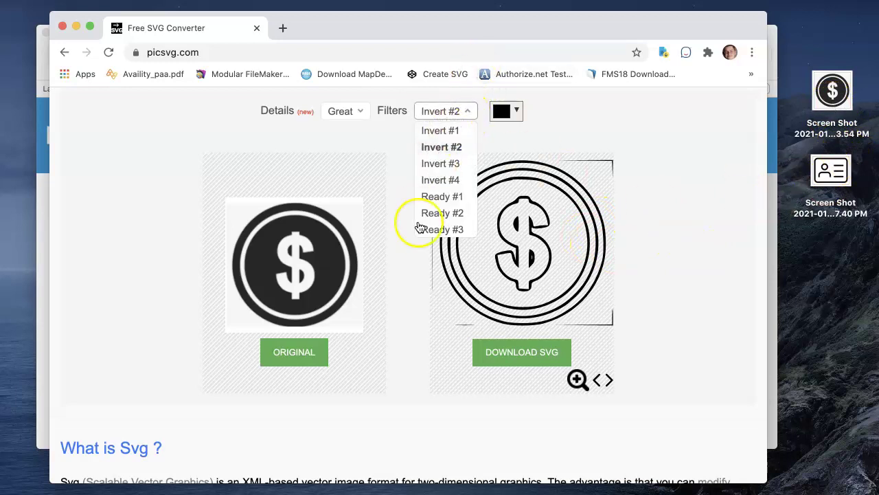
pyautogui.click(442, 182)
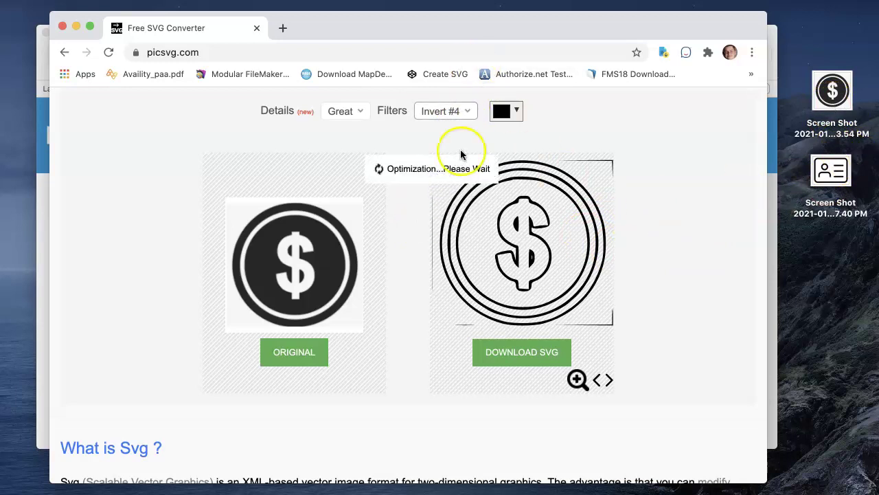
pyautogui.click(467, 111)
pyautogui.click(454, 194)
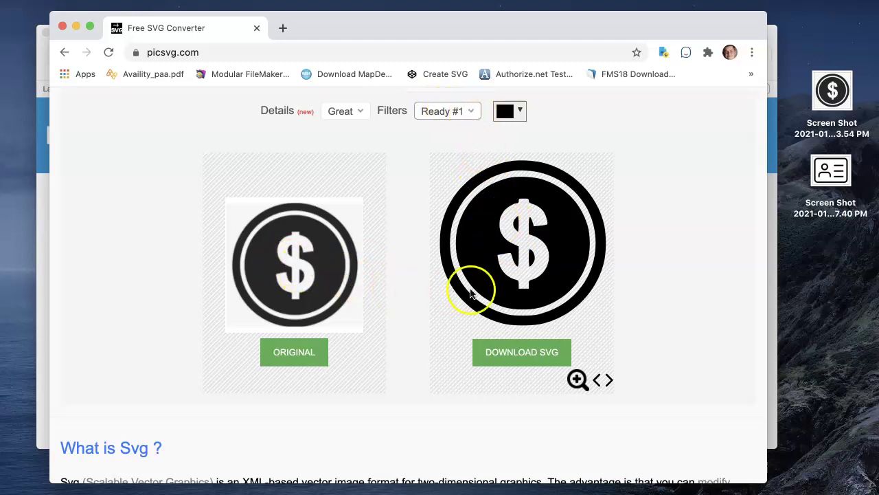
# - Preview the Ready #3, Invert #1, Invert #2 and Invert #3 filters on the dollar icon and return to Ready #1
pyautogui.click(467, 112)
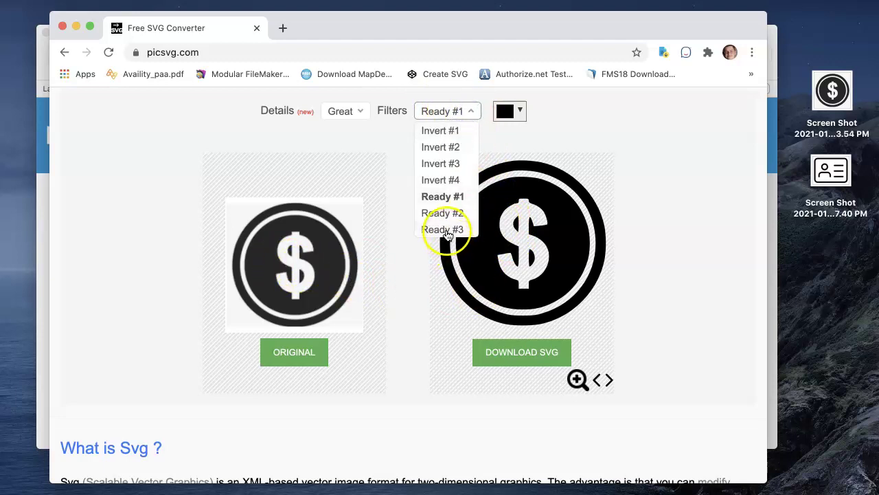
pyautogui.click(447, 231)
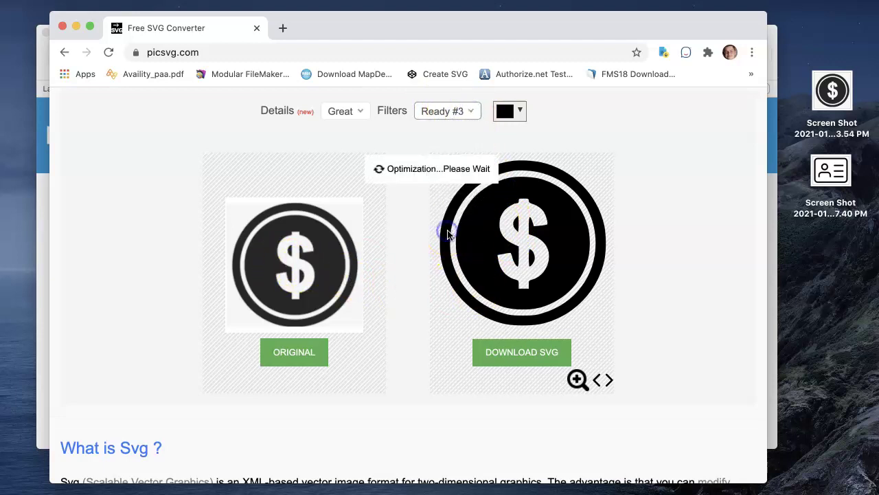
pyautogui.click(471, 114)
pyautogui.click(456, 132)
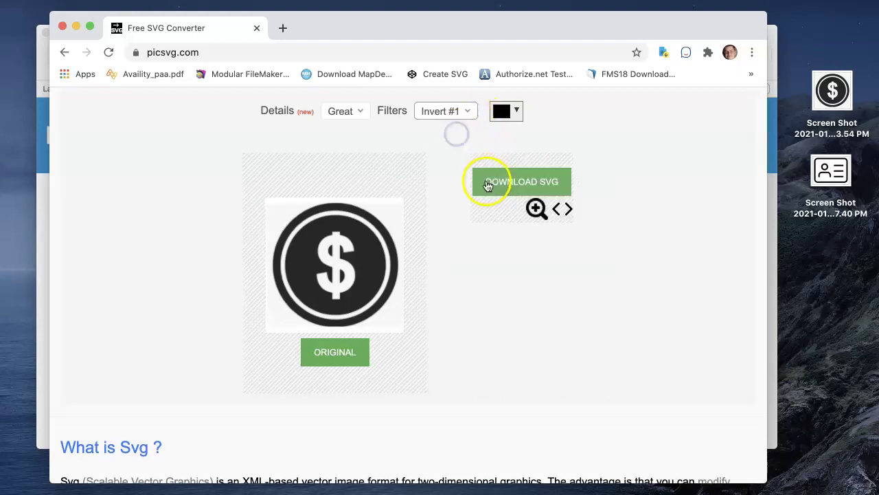
pyautogui.click(468, 112)
pyautogui.click(447, 145)
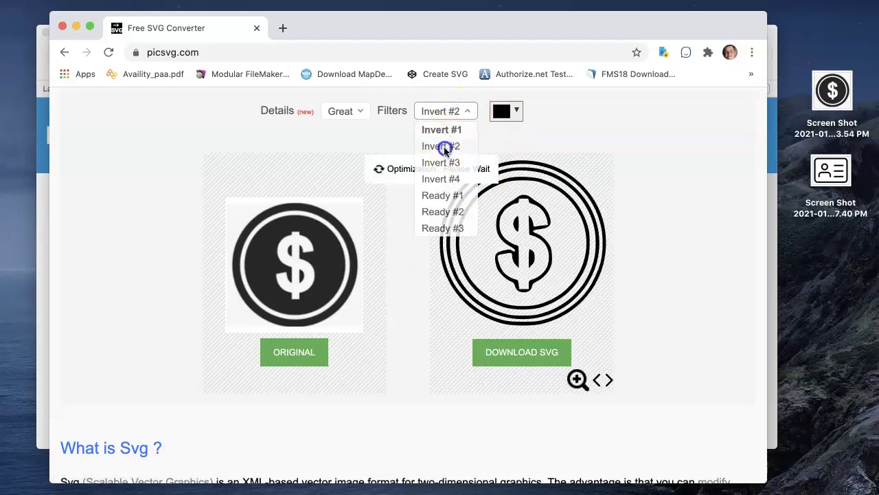
pyautogui.click(469, 113)
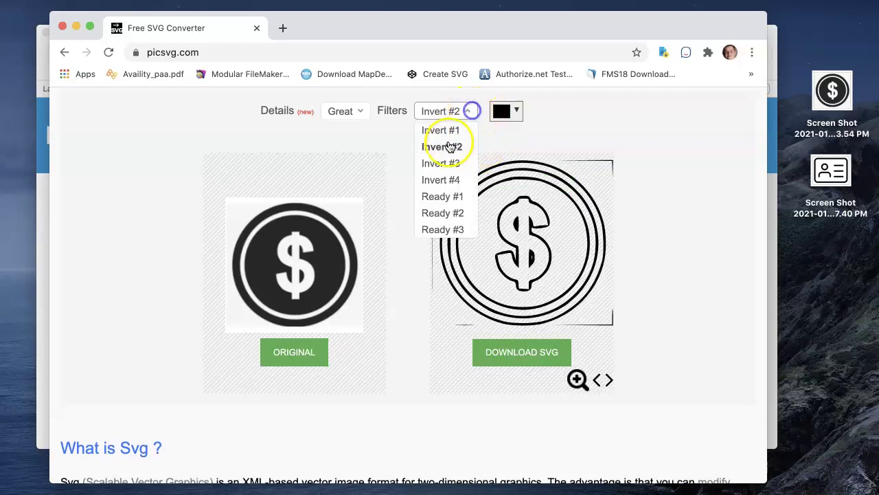
pyautogui.click(442, 164)
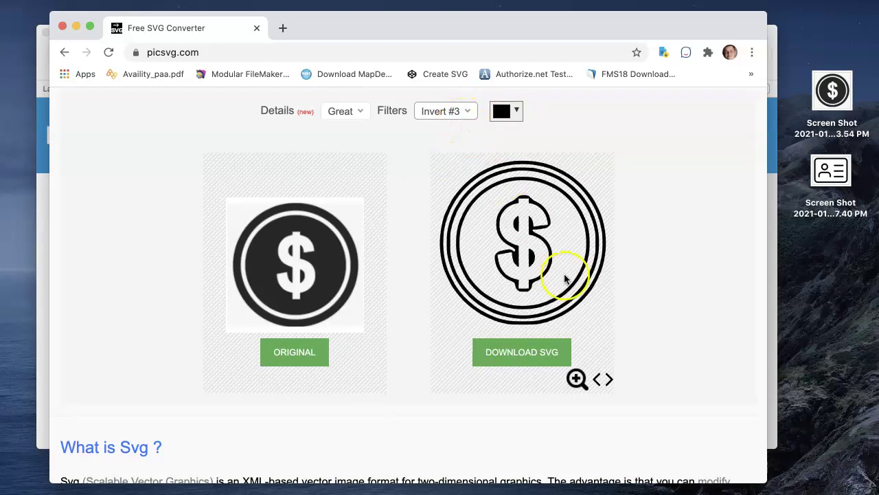
pyautogui.click(467, 112)
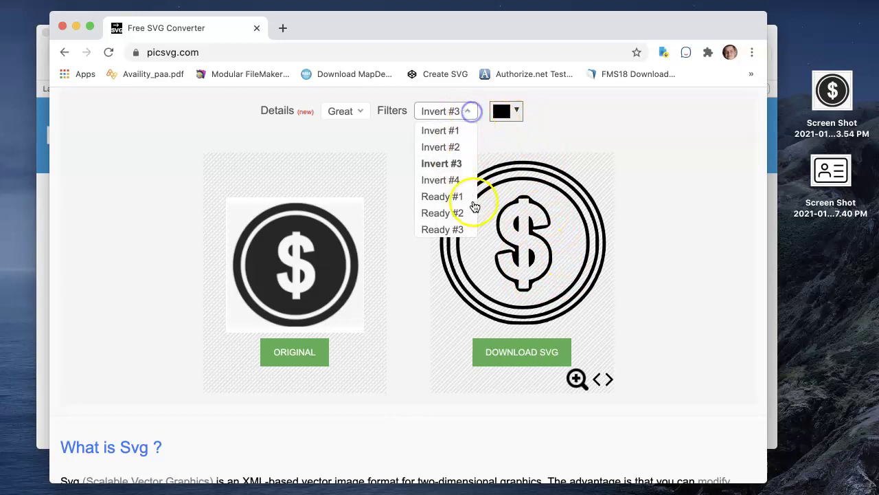
pyautogui.click(443, 196)
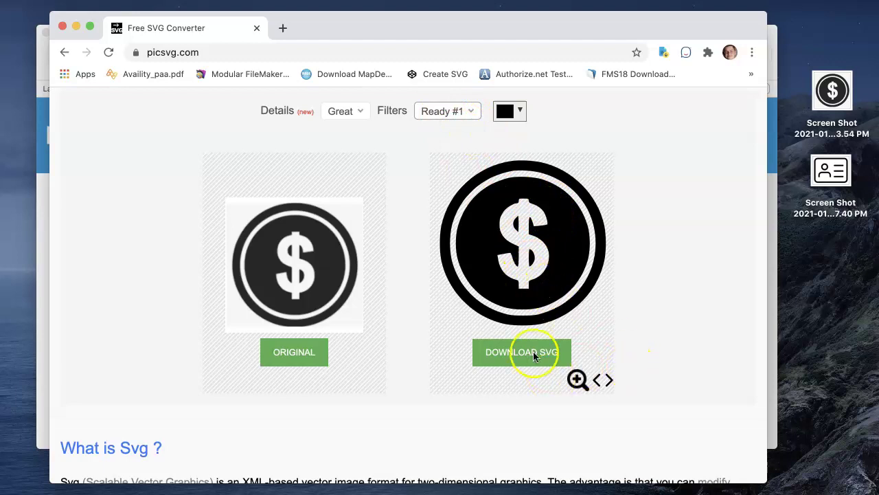
# - Download the converted dollar icon as an SVG and reveal the file in the Downloads folder
pyautogui.click(513, 355)
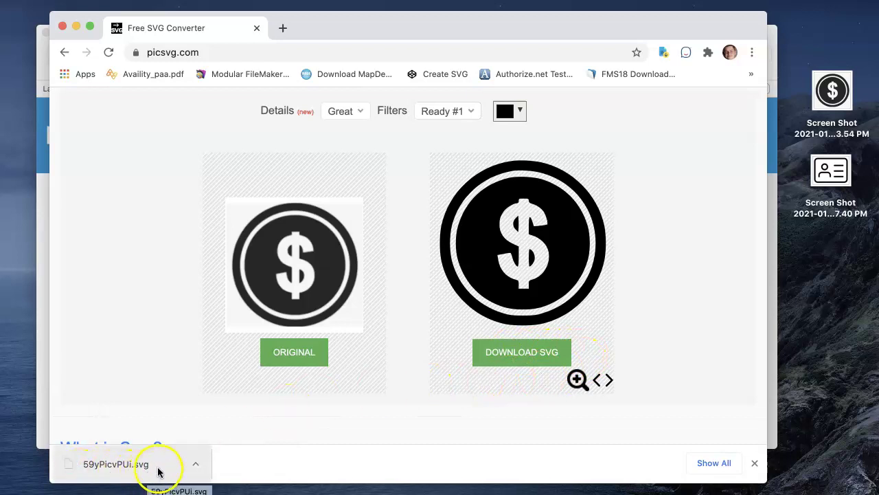
pyautogui.click(196, 464)
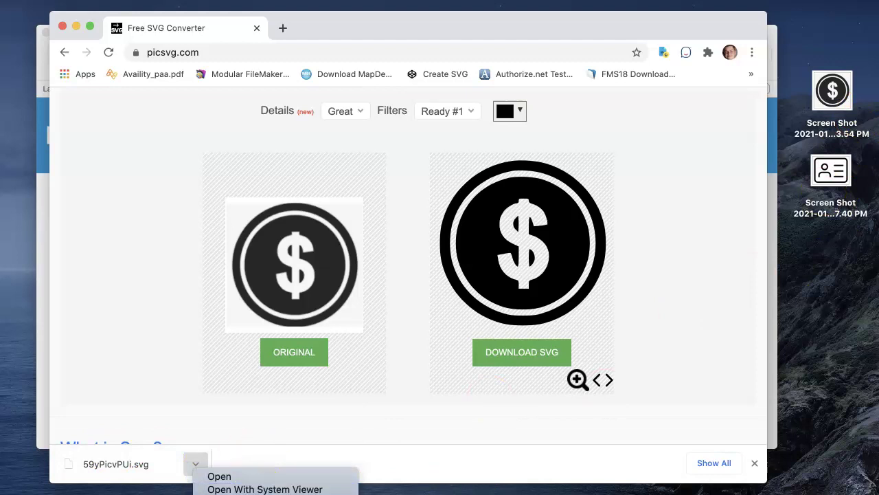
pyautogui.click(237, 494)
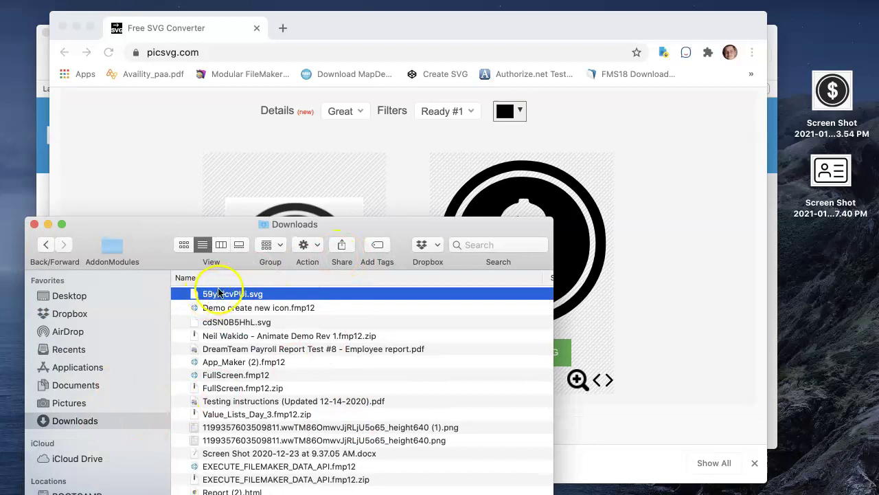
# - Move the Downloads and browser windows out of the way and switch to FileMaker's "Demo create new icon" window
pyautogui.moveTo(184, 230); pyautogui.dragTo(577, 464)
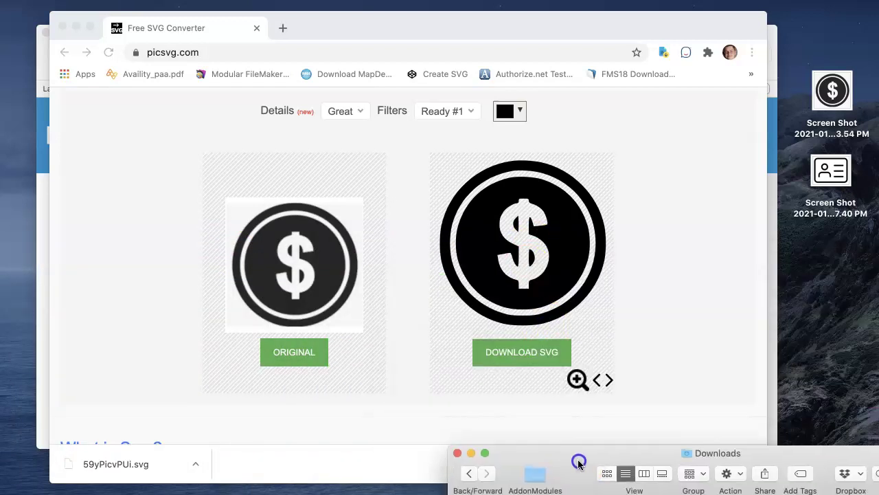
pyautogui.moveTo(307, 27); pyautogui.dragTo(878, 27)
pyautogui.click(533, 196)
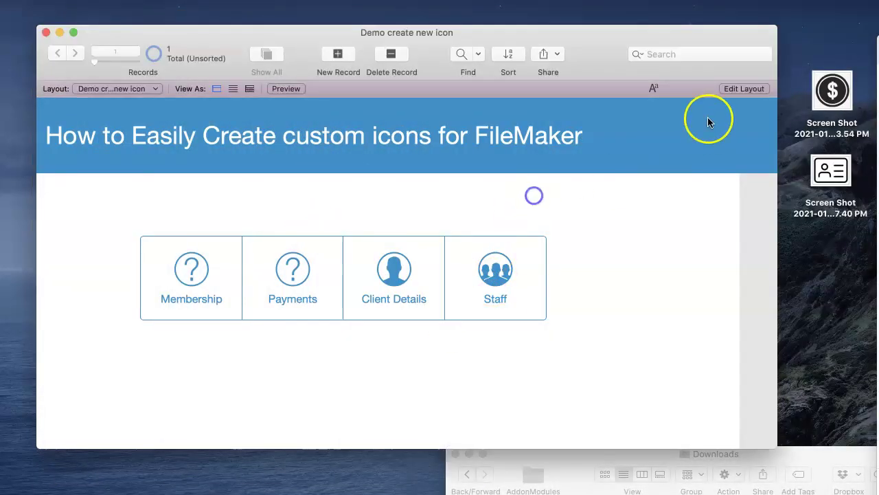
# - Open the layout for editing and select the Payments segment of the button bar for setup
pyautogui.click(737, 89)
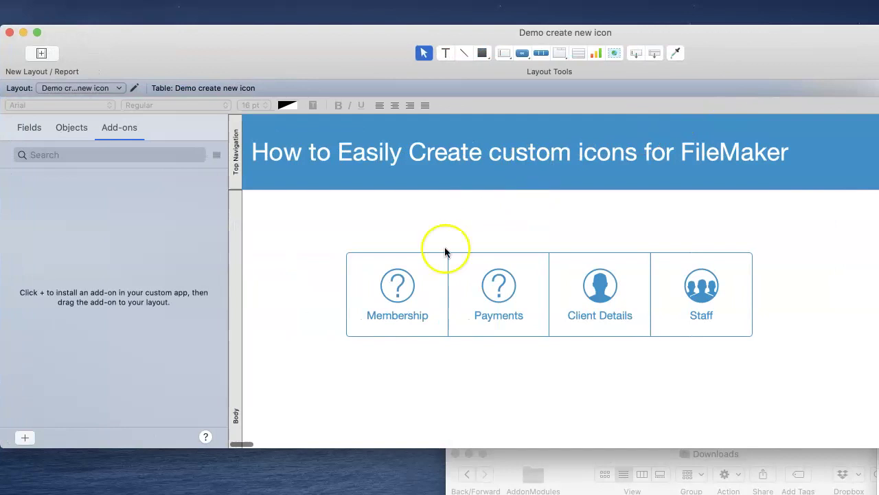
pyautogui.click(402, 292)
pyautogui.click(478, 288)
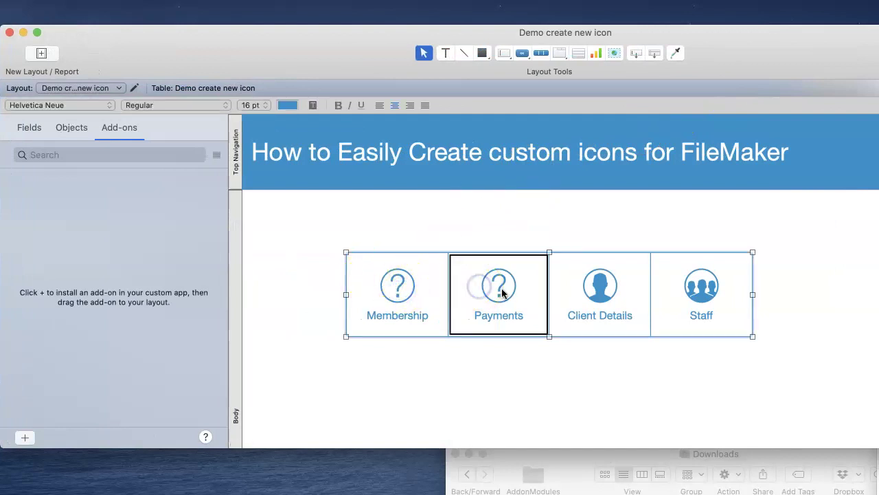
pyautogui.doubleClick(501, 291)
pyautogui.moveTo(816, 255); pyautogui.dragTo(443, 36)
# - Bring the Downloads window back into view and open 59yPicvPUi.svg in the text editor
pyautogui.moveTo(663, 460); pyautogui.dragTo(492, 393)
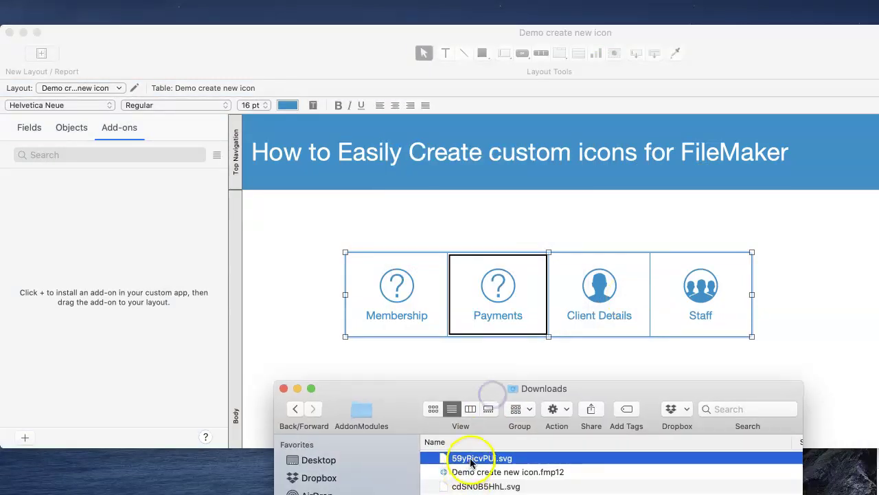
pyautogui.doubleClick(461, 458)
pyautogui.moveTo(828, 295); pyautogui.dragTo(384, 37)
pyautogui.write('Z')
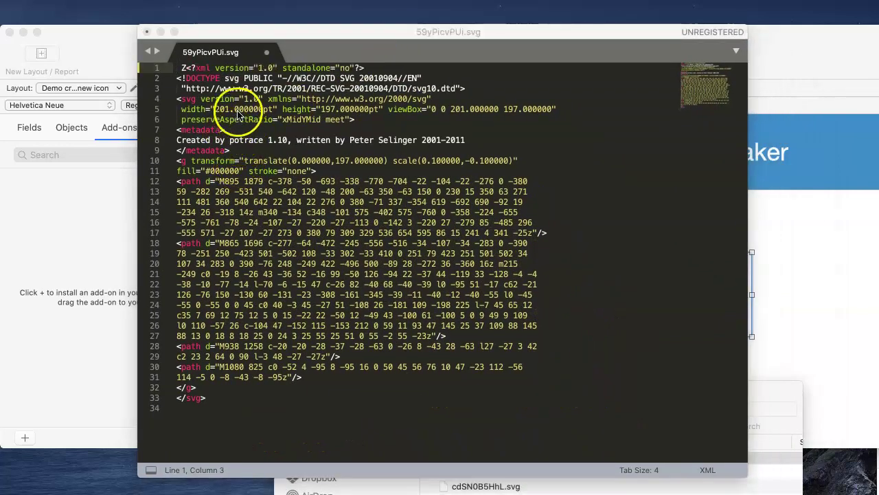
# - Delete the XML declaration and the DOCTYPE declaration above the opening svg tag, including the leftover blank line
pyautogui.click(211, 74)
pyautogui.moveTo(364, 67); pyautogui.dragTo(152, 56)
pyautogui.press('BackSpace')
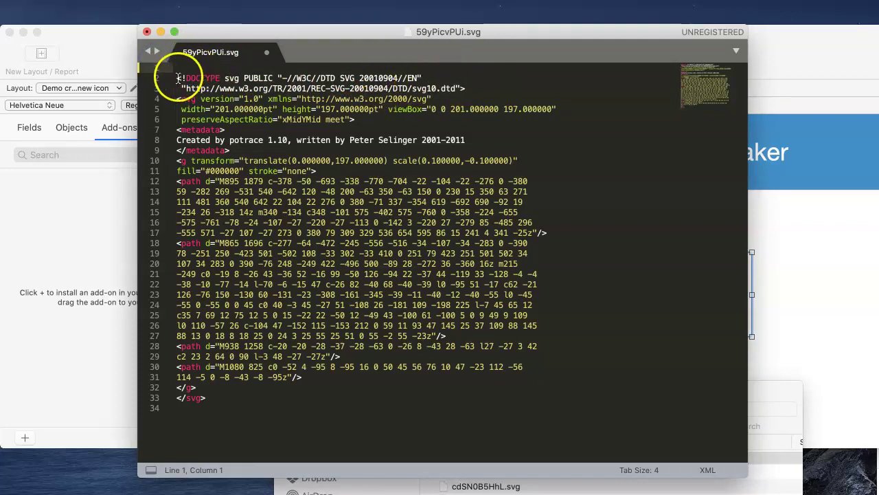
pyautogui.moveTo(177, 77); pyautogui.dragTo(465, 86)
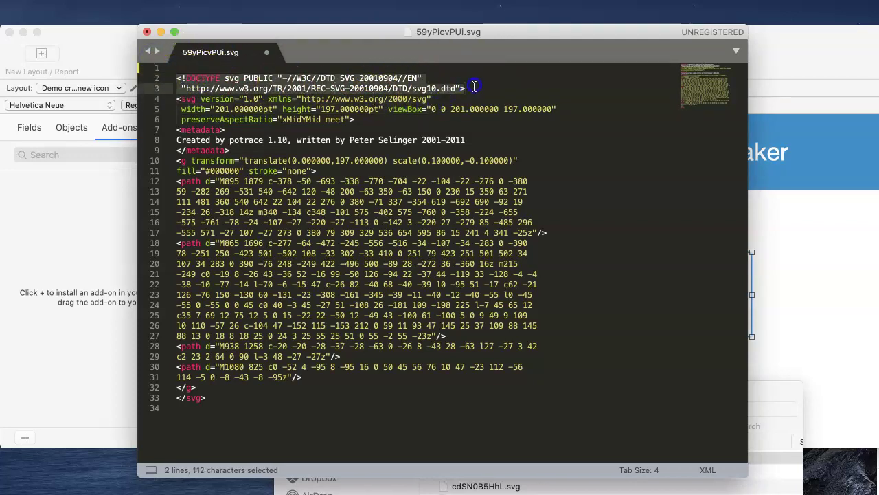
pyautogui.press('BackSpace')
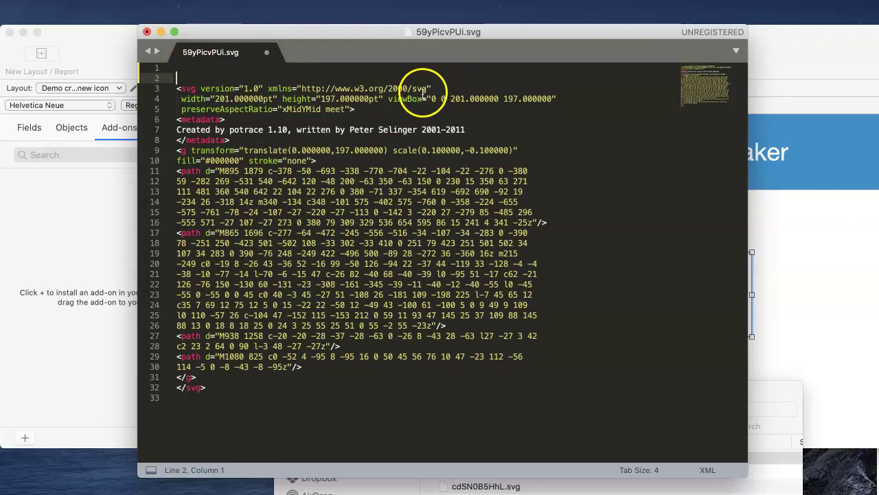
pyautogui.press('Delete')
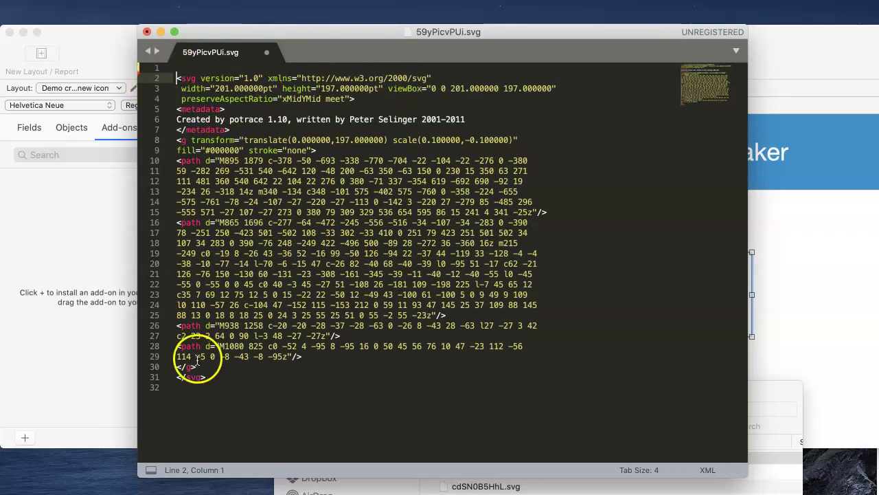
# - Delete the metadata block and remove the fill="#000000" attribute from the g tag
pyautogui.moveTo(242, 130); pyautogui.dragTo(176, 111)
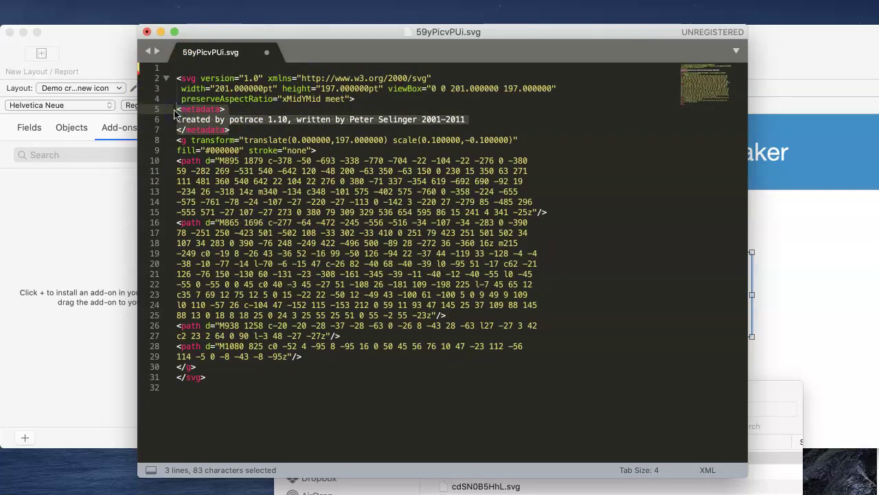
pyautogui.press('Delete')
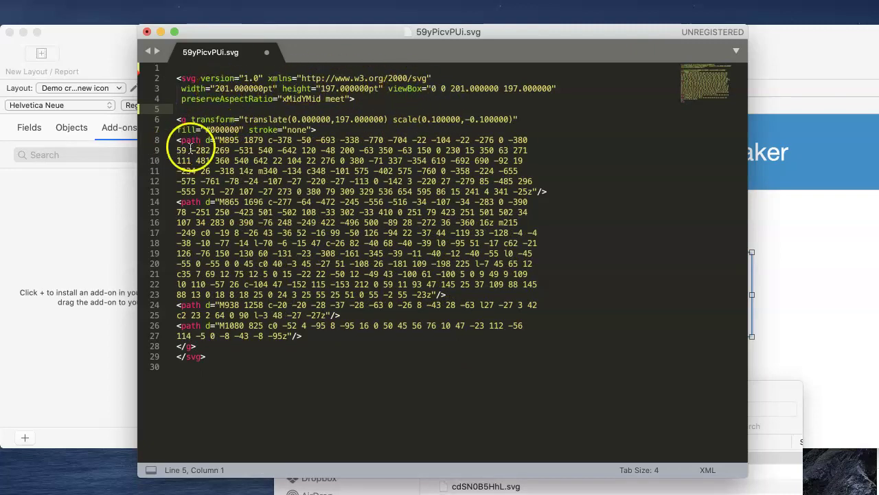
pyautogui.click(211, 130)
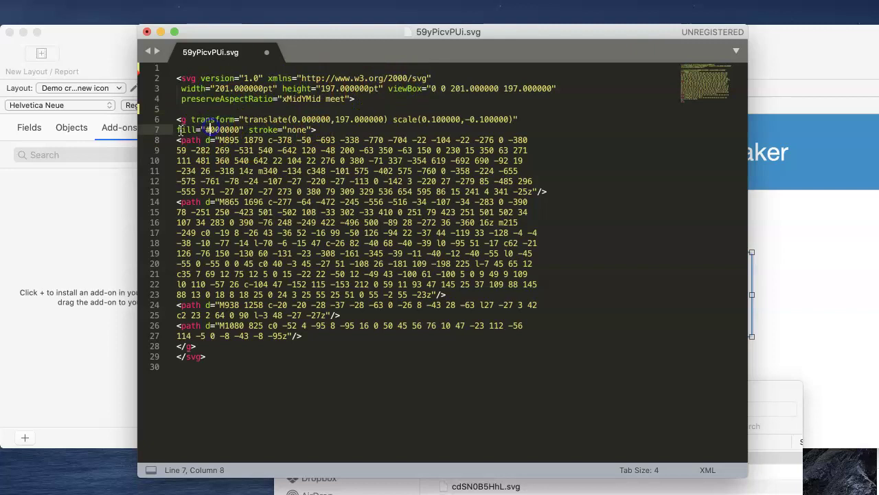
pyautogui.moveTo(177, 130); pyautogui.dragTo(279, 130)
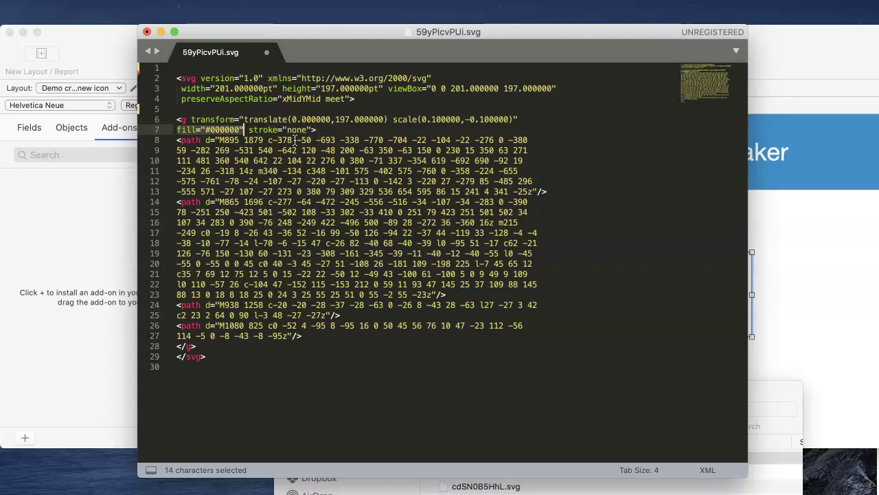
pyautogui.press('BackSpace')
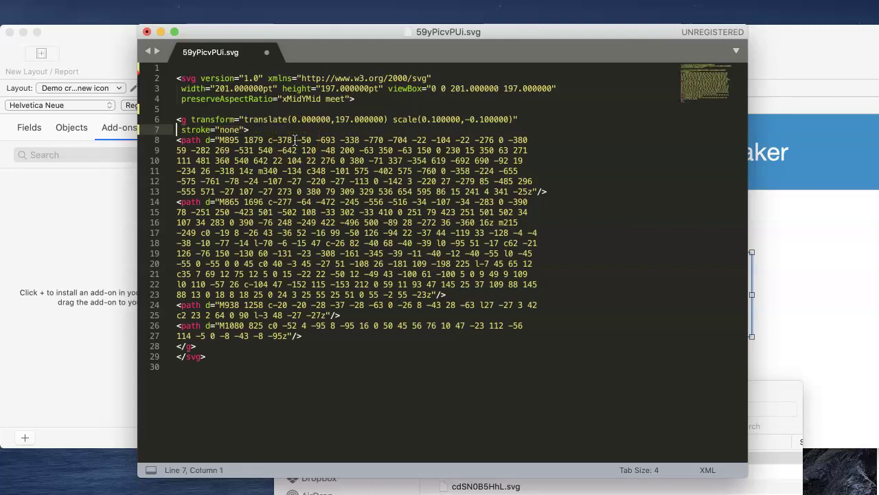
# - Close 59yPicvPUi.svg with its edits saved and return to the layout in FileMaker
pyautogui.click(145, 33)
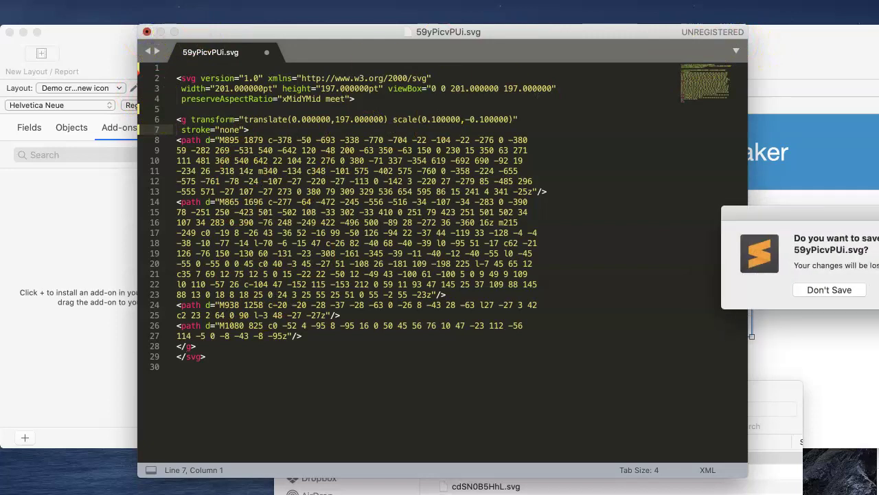
pyautogui.click(722, 238)
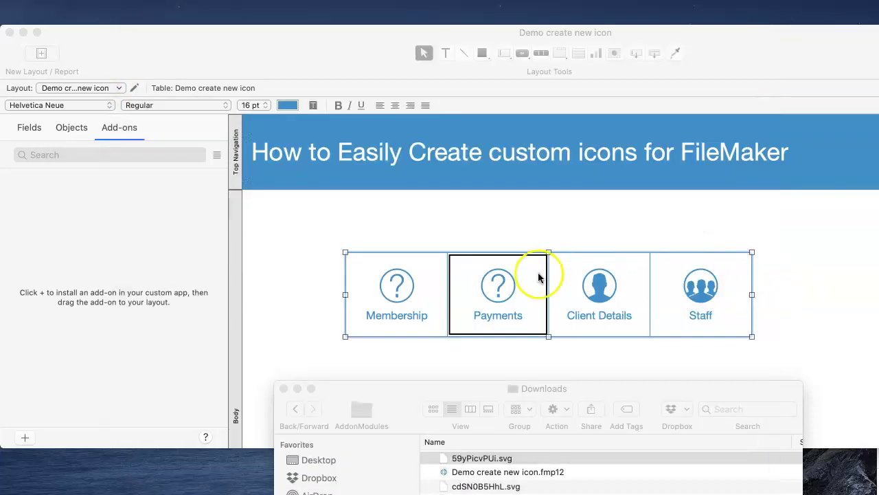
pyautogui.click(388, 301)
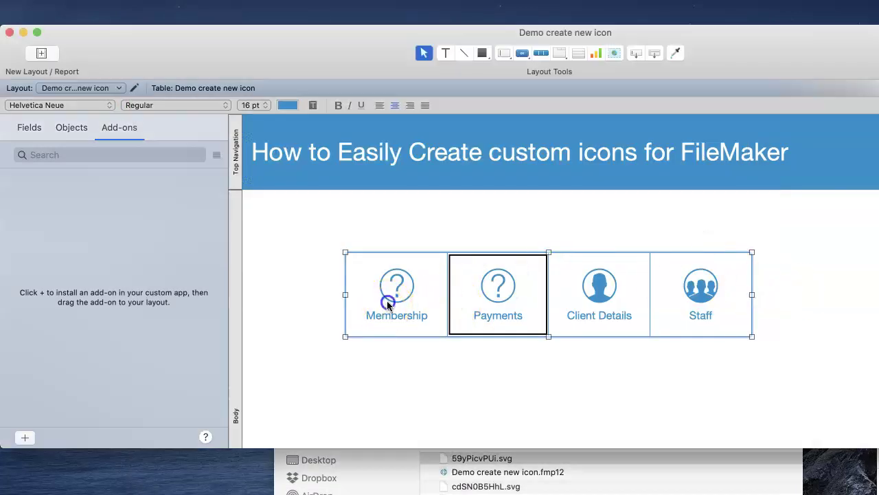
# - Add 59yPicvPUi.svg from Downloads as a custom icon for the Payments segment and close the button bar setup
pyautogui.doubleClick(488, 293)
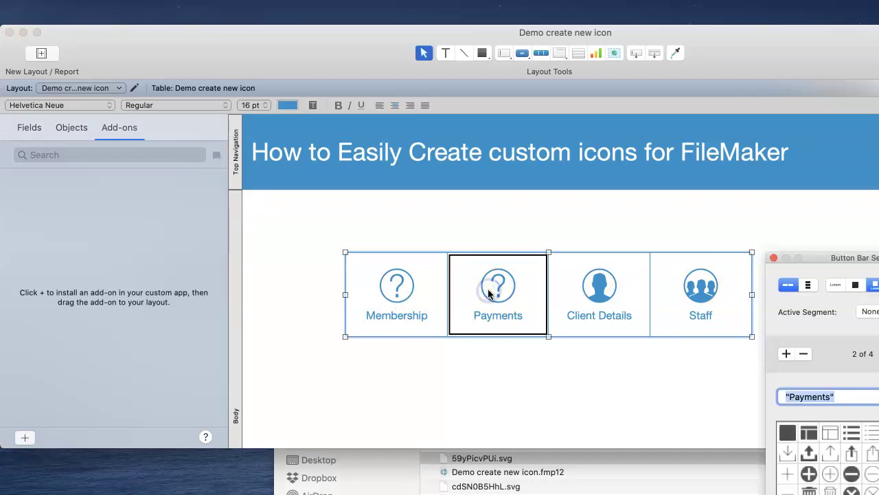
pyautogui.moveTo(820, 255); pyautogui.dragTo(468, 62)
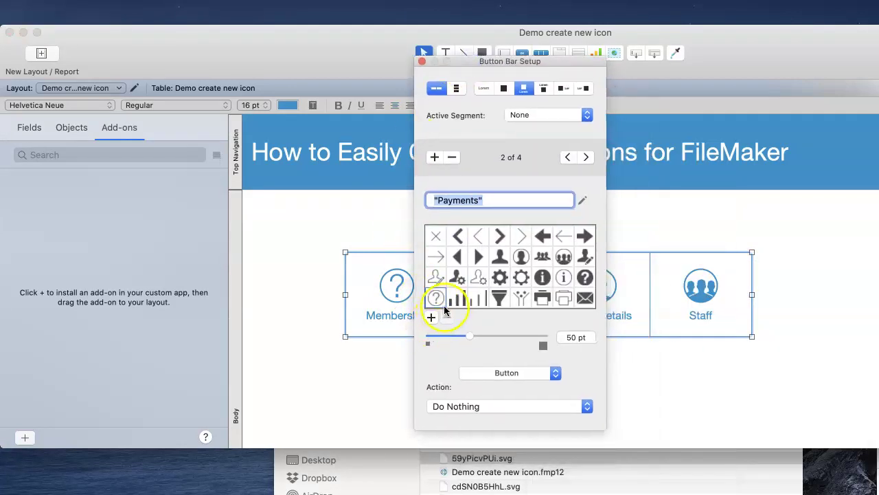
pyautogui.scroll(-4, 436, 254)
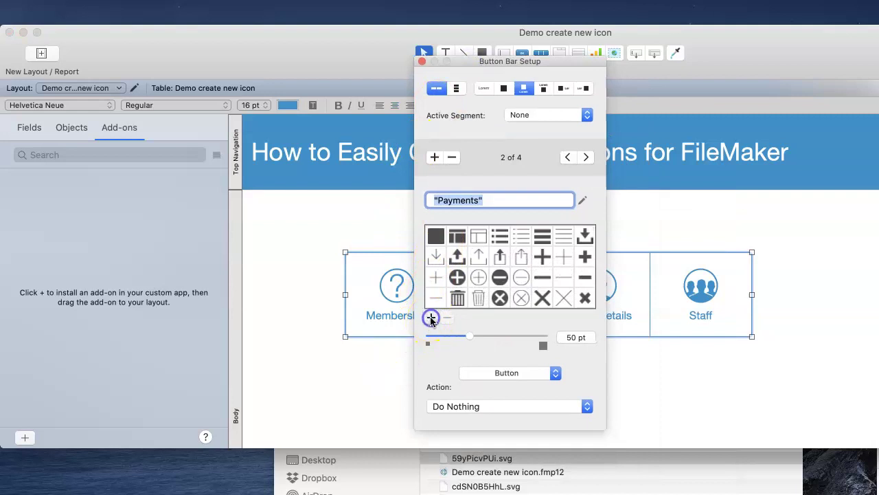
pyautogui.click(431, 318)
pyautogui.moveTo(753, 83); pyautogui.dragTo(492, 53)
pyautogui.click(498, 90)
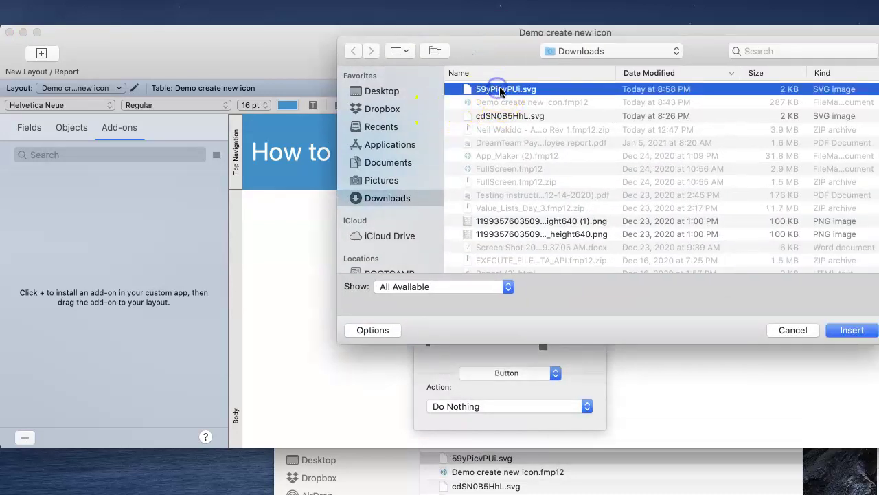
pyautogui.click(849, 330)
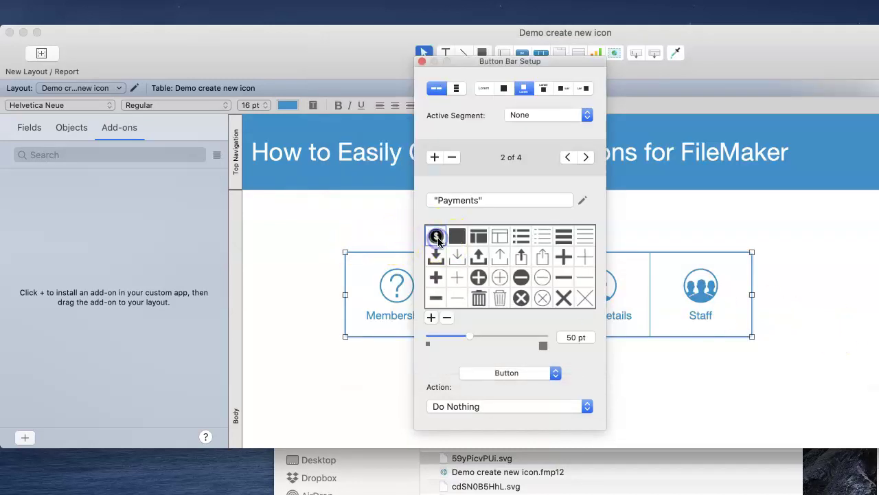
pyautogui.moveTo(536, 56); pyautogui.dragTo(814, 66)
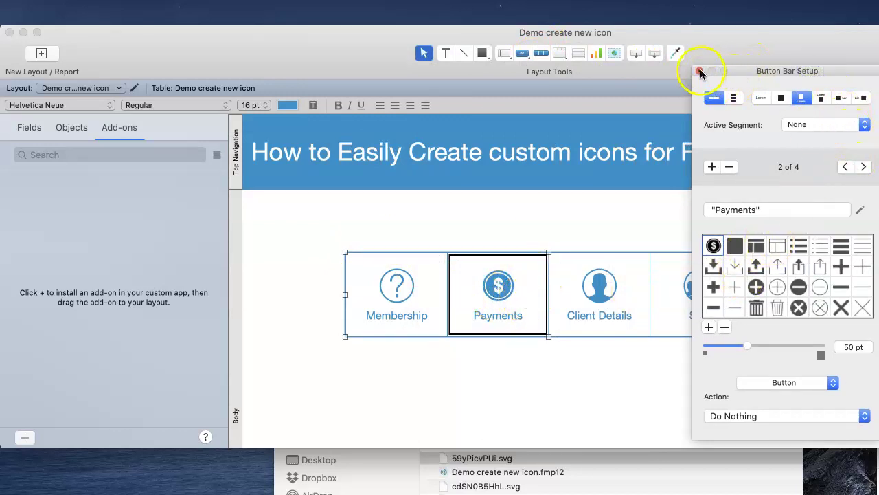
pyautogui.click(700, 72)
pyautogui.click(385, 298)
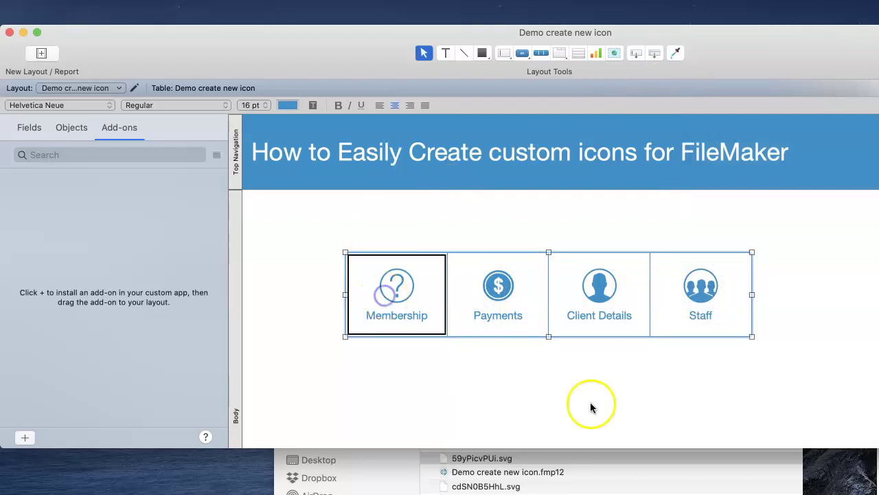
# - Switch to the Picsvg converter in the browser and upload Screen Shot 2021-01-08 at 8.37.40 PM from the Desktop
pyautogui.moveTo(878, 47); pyautogui.dragTo(623, 48)
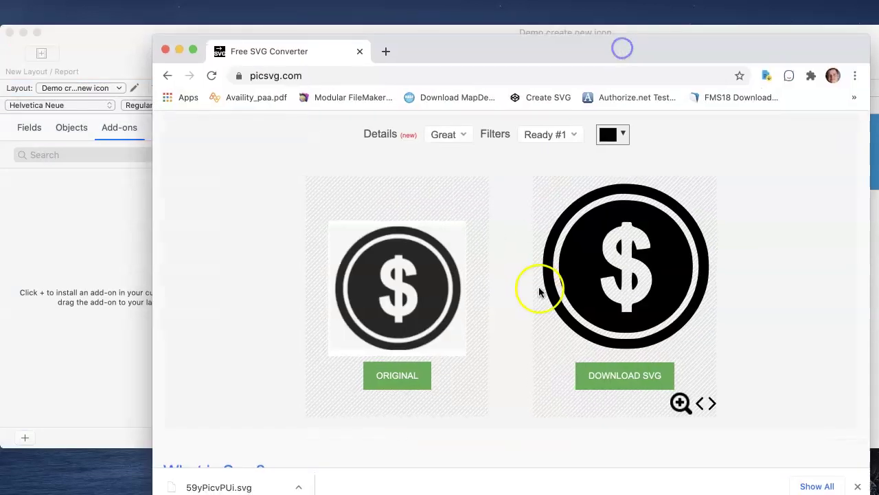
pyautogui.scroll(10, 540, 285)
pyautogui.click(505, 338)
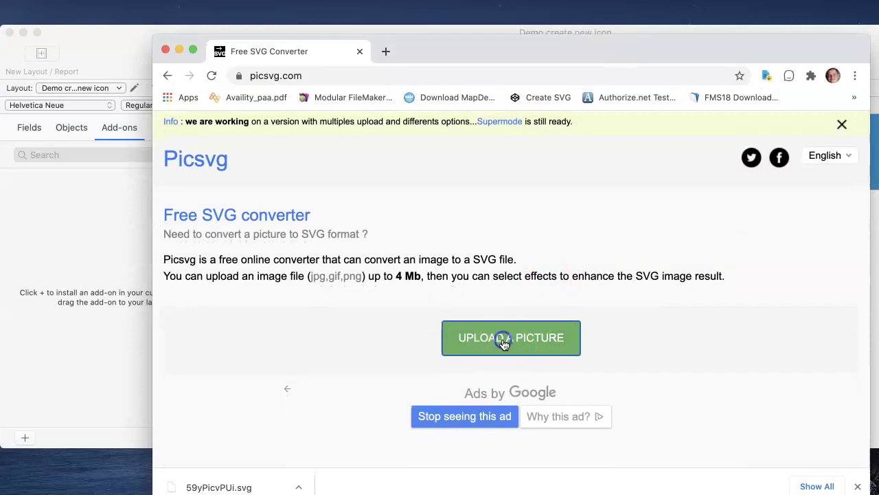
pyautogui.click(262, 139)
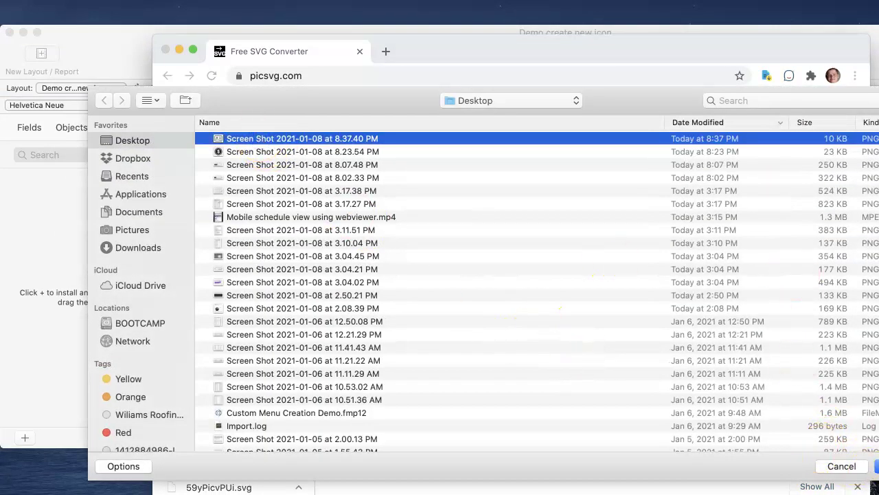
pyautogui.press('Return')
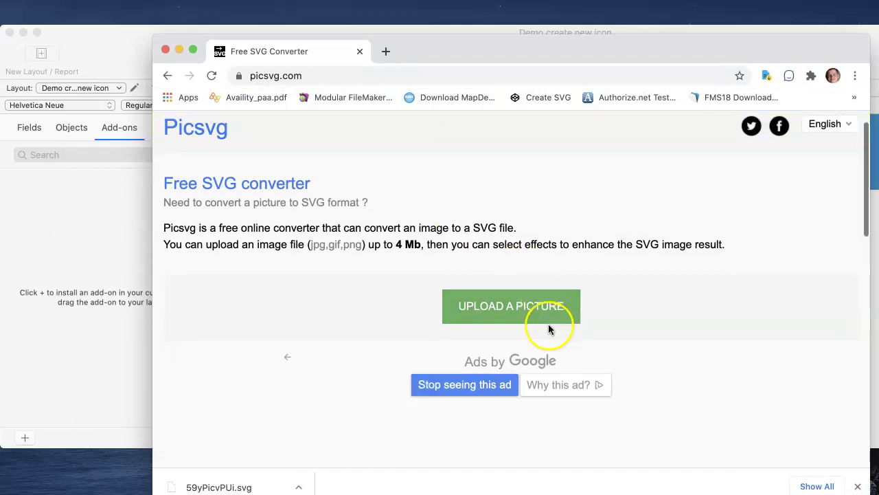
# - Apply the Ready #1 filter to the membership card image and download the resulting SVG
pyautogui.scroll(-2, 495, 295)
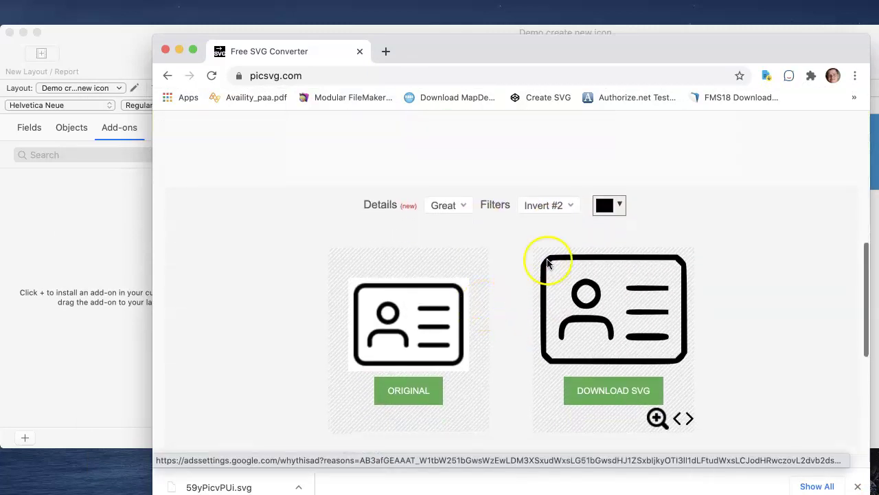
pyautogui.click(567, 208)
pyautogui.click(555, 291)
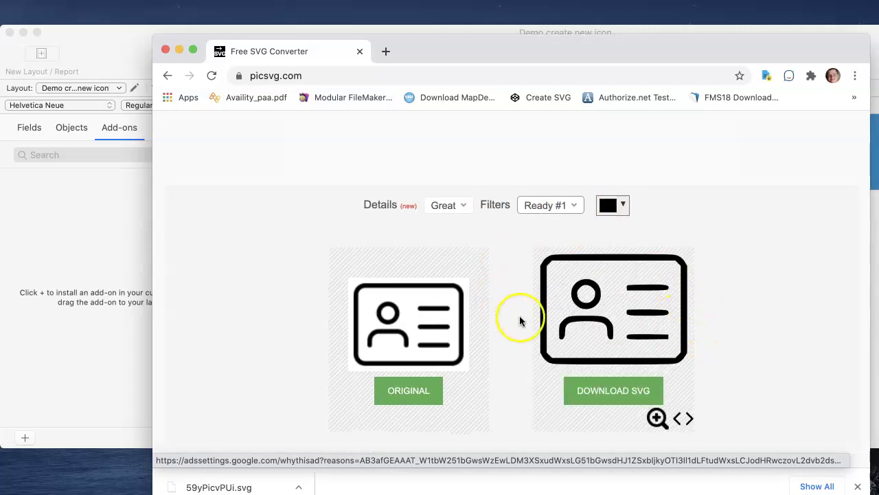
pyautogui.click(599, 396)
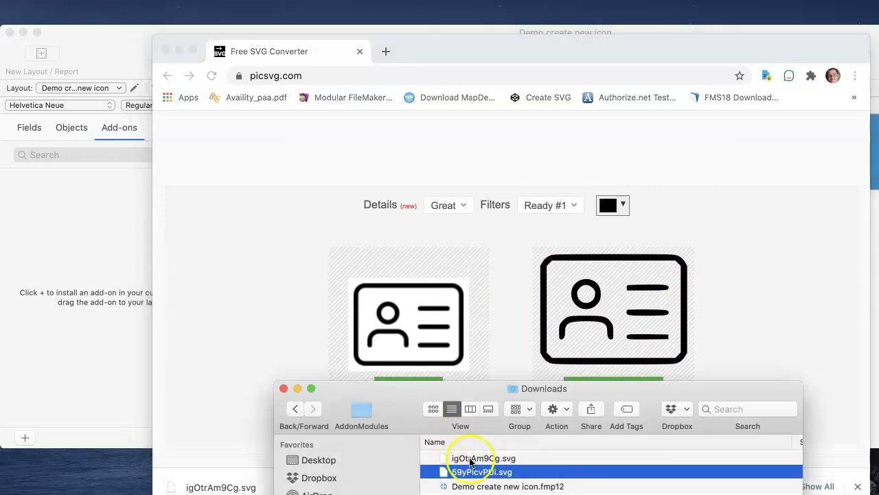
# - Open igOtrAm9Cg.svg from Downloads in the text editor and bring its window fully into view
pyautogui.click(467, 459)
pyautogui.doubleClick(466, 459)
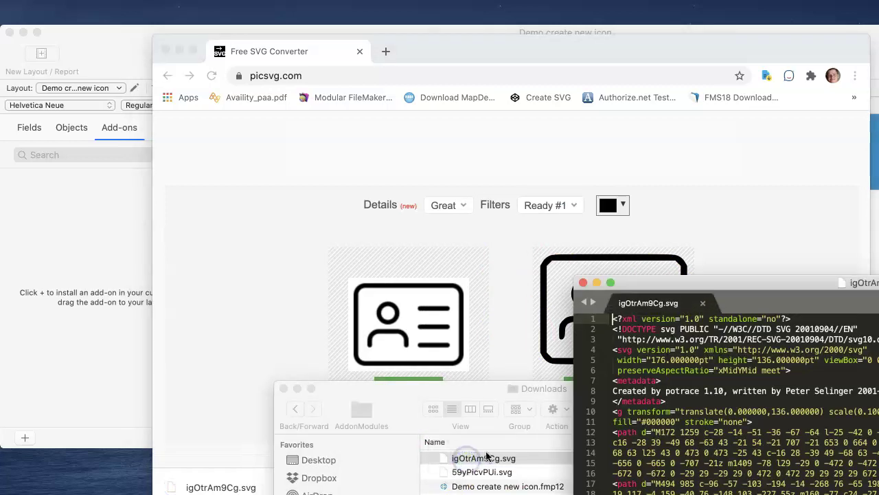
pyautogui.moveTo(785, 294); pyautogui.dragTo(442, 68)
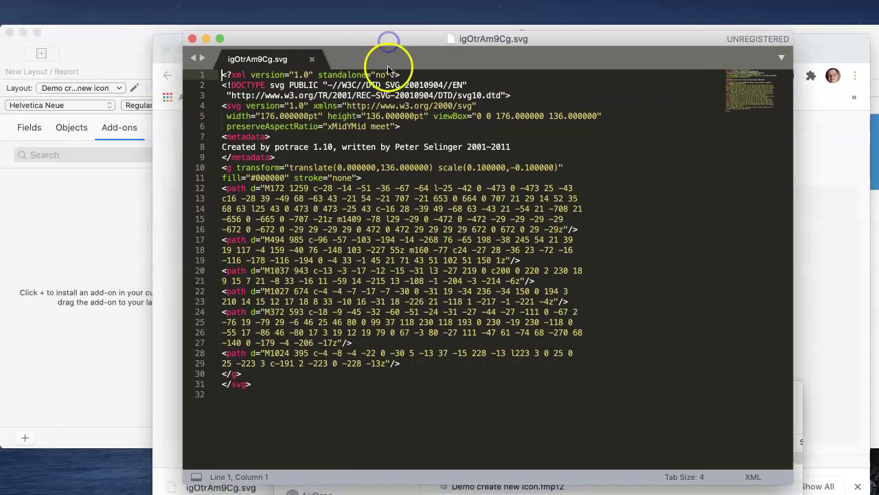
# - Delete the XML and DOCTYPE declarations above the opening svg tag in igOtrAm9Cg.svg, including the leftover blank line
pyautogui.moveTo(517, 94); pyautogui.dragTo(146, 74)
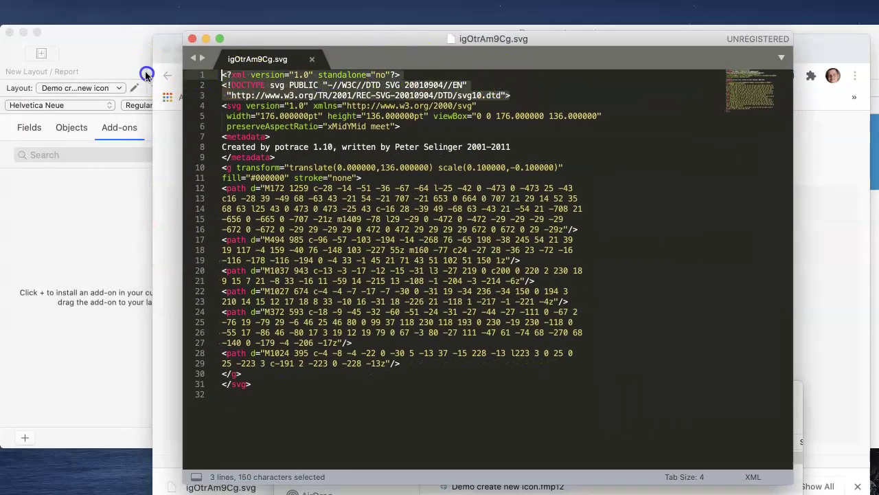
pyautogui.press('Delete')
pyautogui.press('Delete')
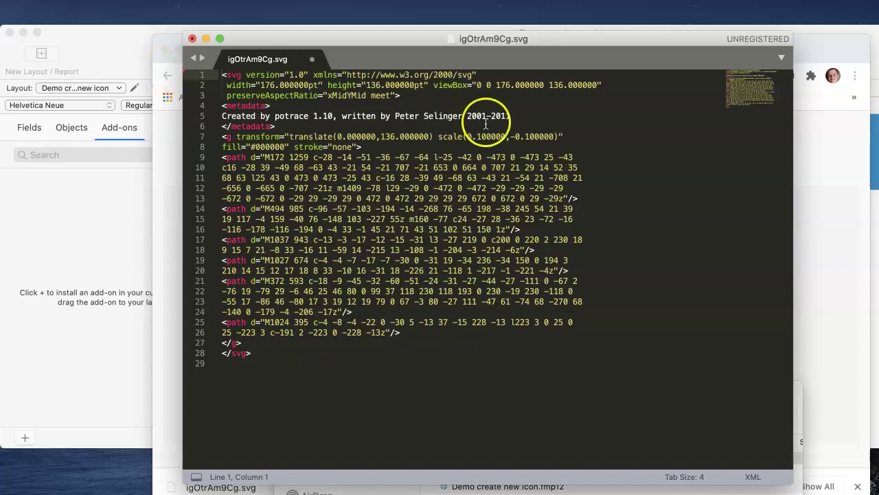
# - Delete the metadata block with its leftover blank line and remove the fill="#000000" attribute from the g tag
pyautogui.moveTo(276, 127); pyautogui.dragTo(205, 104)
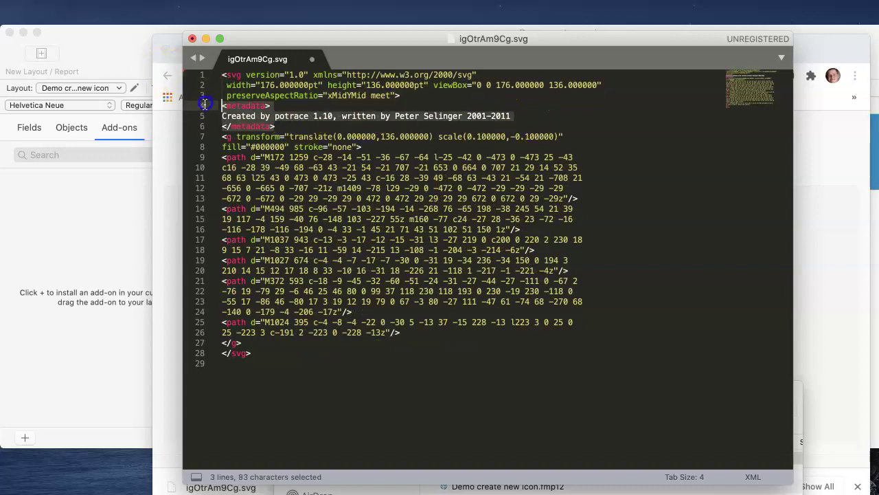
pyautogui.press('Delete')
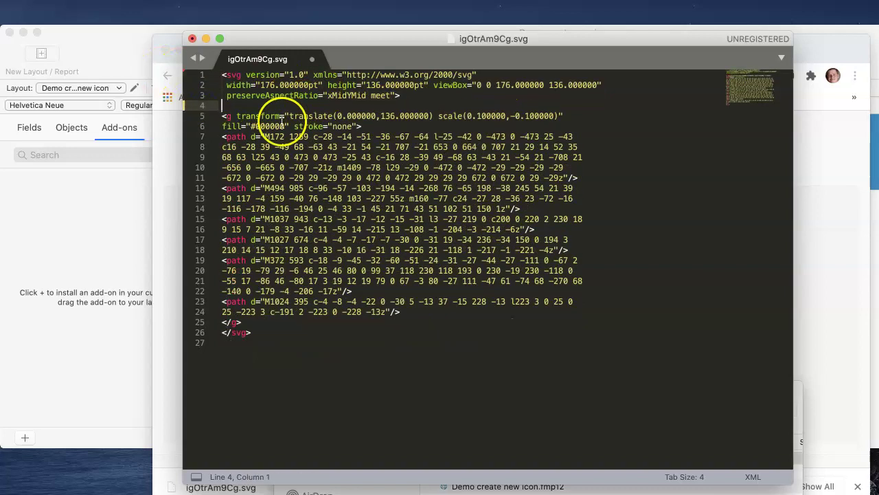
pyautogui.press('Delete')
pyautogui.moveTo(288, 115); pyautogui.dragTo(212, 113)
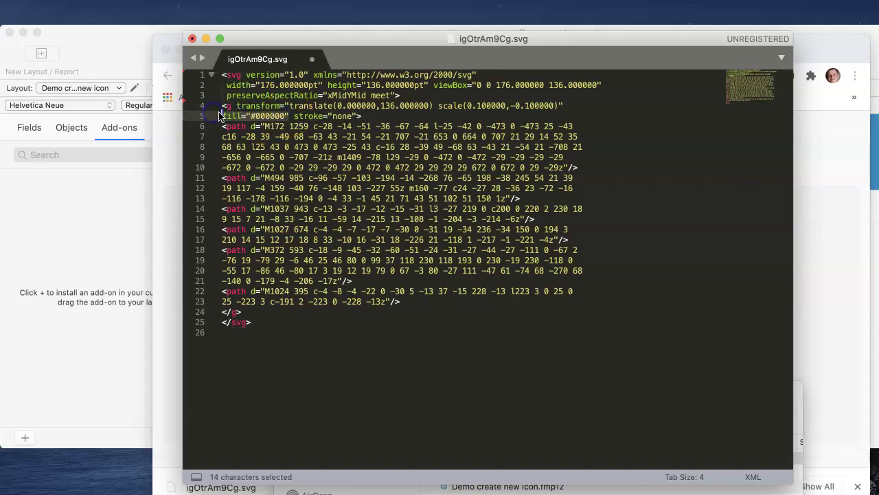
pyautogui.press('Delete')
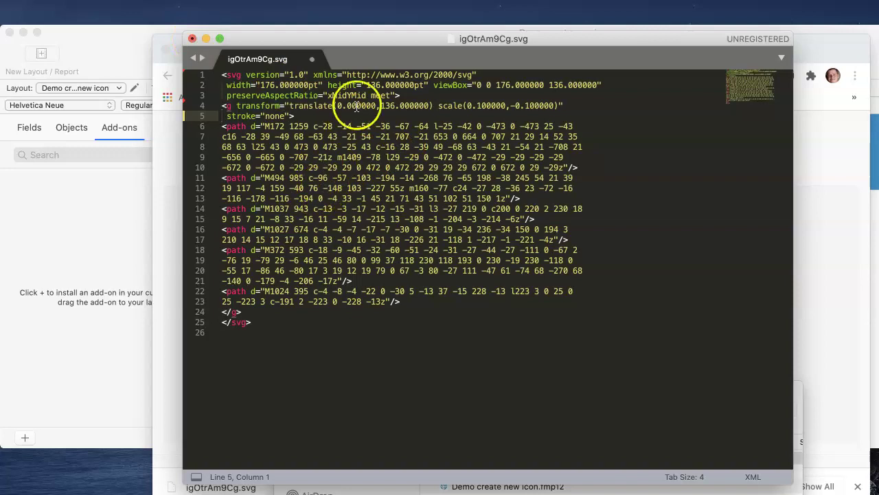
# - Close igOtrAm9Cg.svg with its edits saved and minimize the browser to return to the FileMaker layout
pyautogui.moveTo(246, 39); pyautogui.dragTo(485, 241)
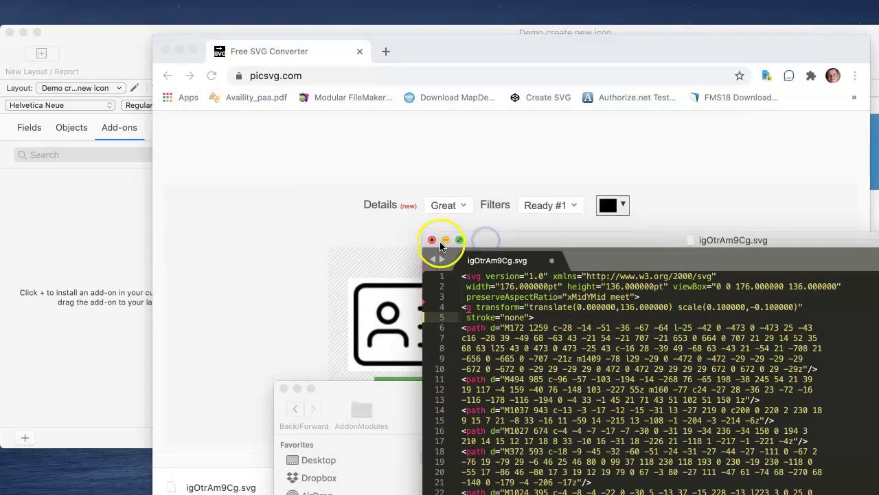
pyautogui.click(431, 239)
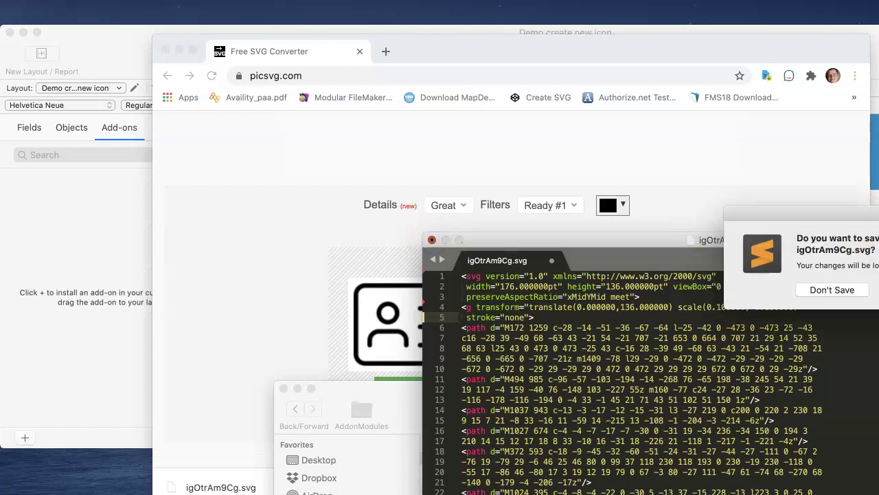
pyautogui.click(761, 258)
pyautogui.moveTo(550, 385); pyautogui.dragTo(455, 118)
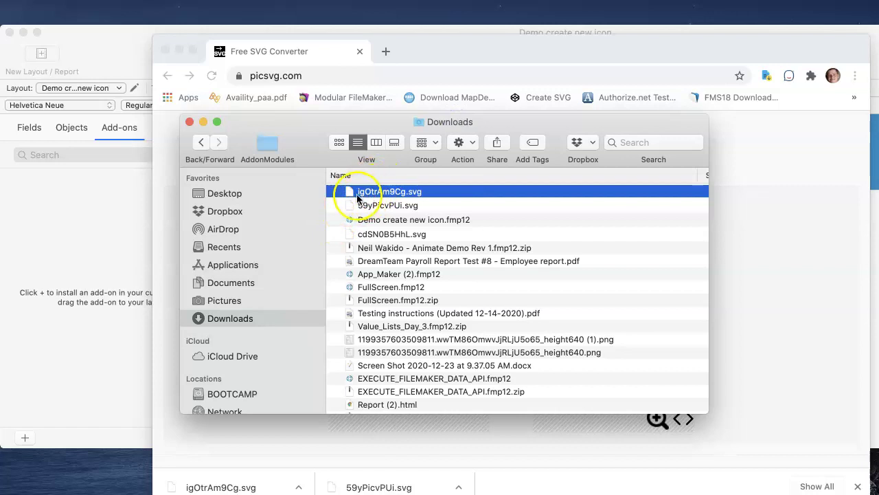
pyautogui.moveTo(308, 128); pyautogui.dragTo(328, 355)
pyautogui.click(180, 51)
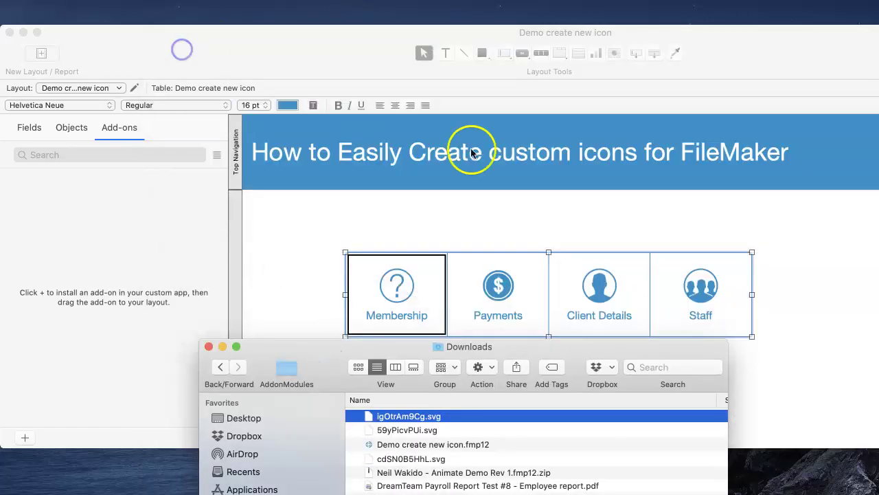
# - Add igOtrAm9Cg.svg from Downloads as a custom icon for the Membership segment and close the button bar setup
pyautogui.doubleClick(391, 303)
pyautogui.moveTo(818, 255); pyautogui.dragTo(636, 52)
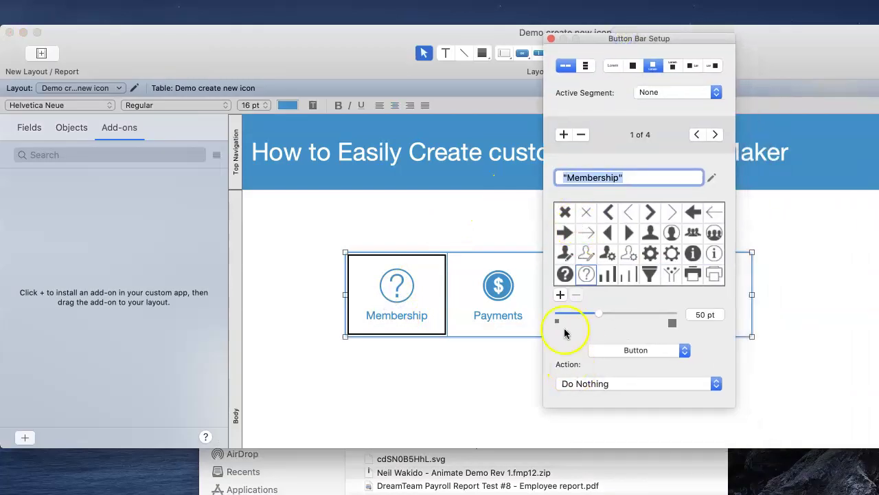
pyautogui.click(558, 294)
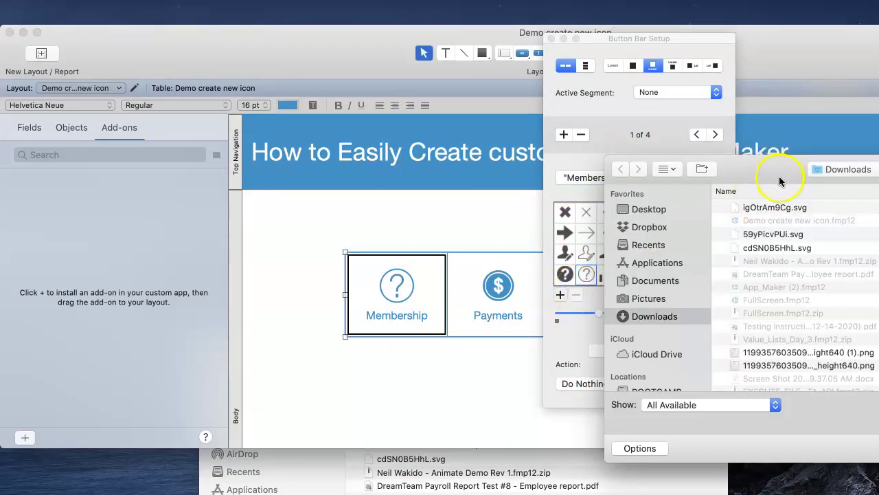
pyautogui.click(775, 207)
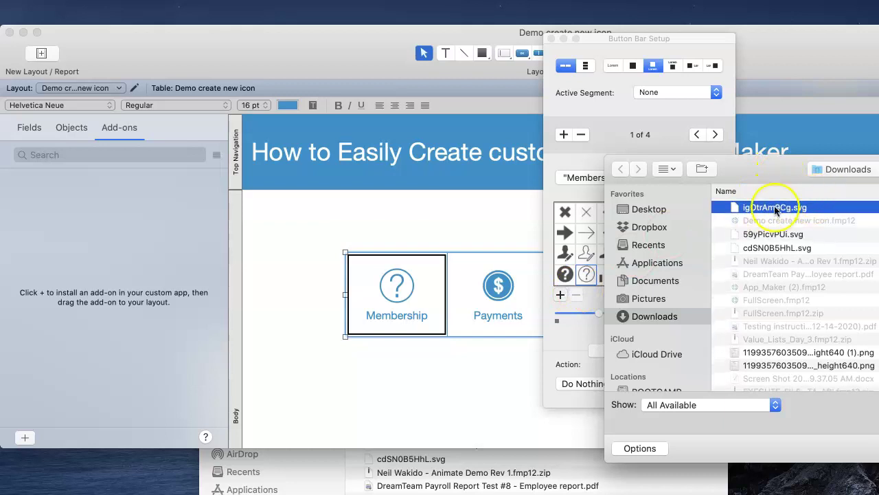
pyautogui.doubleClick(752, 210)
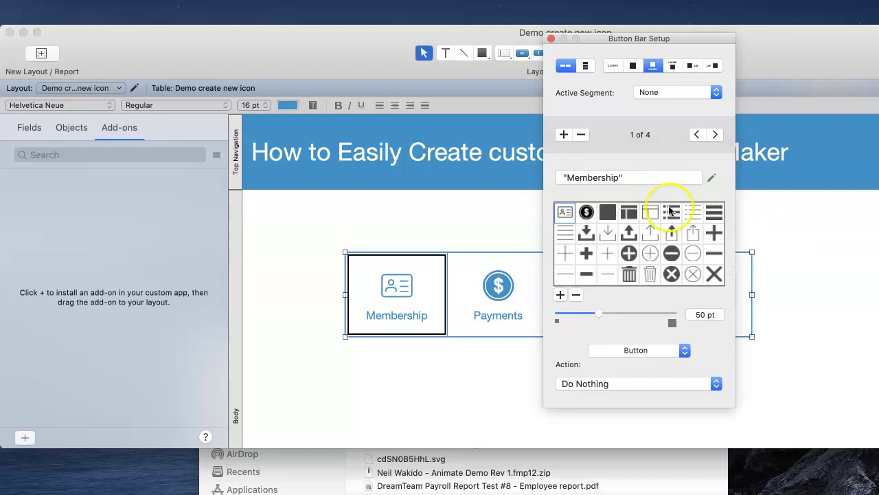
pyautogui.click(553, 40)
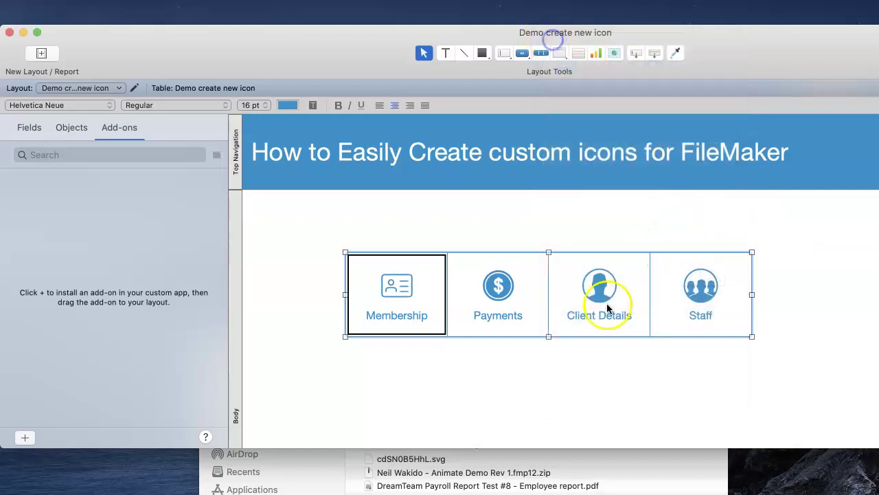
# - Exit layout editing and show the button bar with its custom icons in Browse mode
pyautogui.click(479, 291)
pyautogui.click(588, 295)
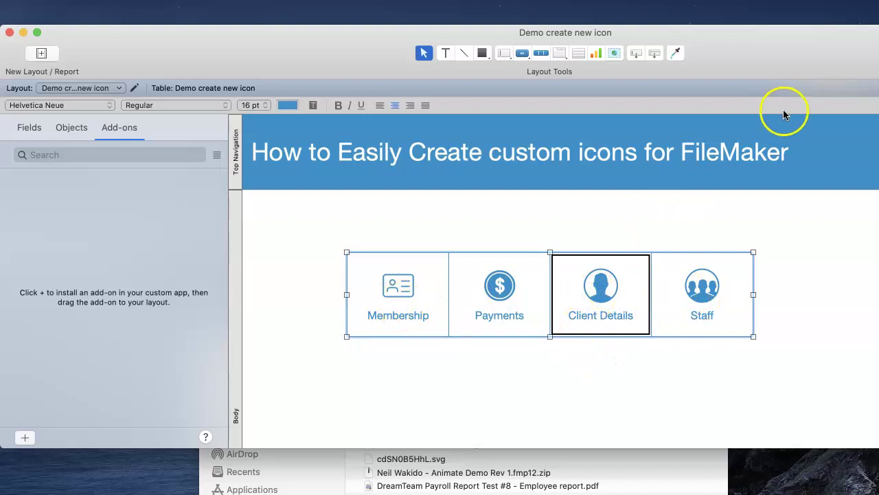
pyautogui.click(862, 96)
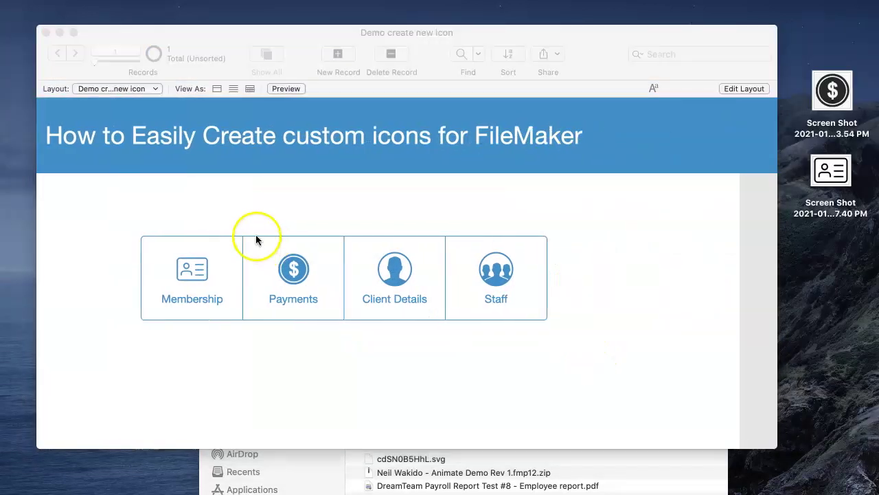